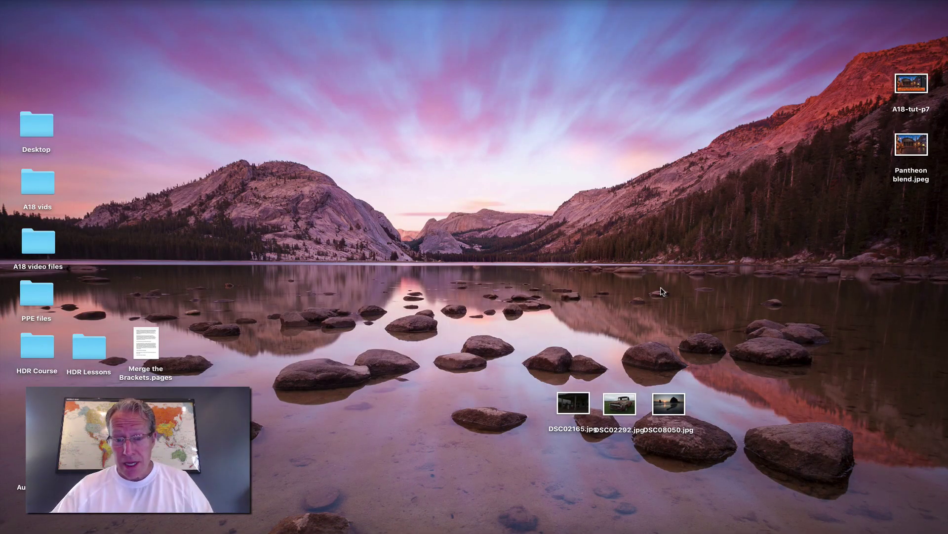
Open DSC02165.jpg in Aurora HDR and create the HDR with Tone Mapping left off
left_click_drag(582, 418, 711, 529)
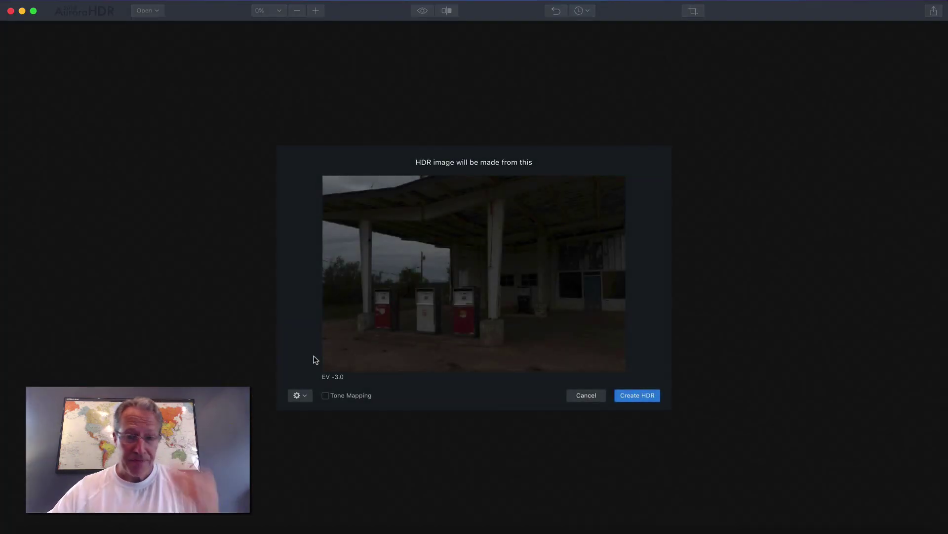
left_click(302, 397)
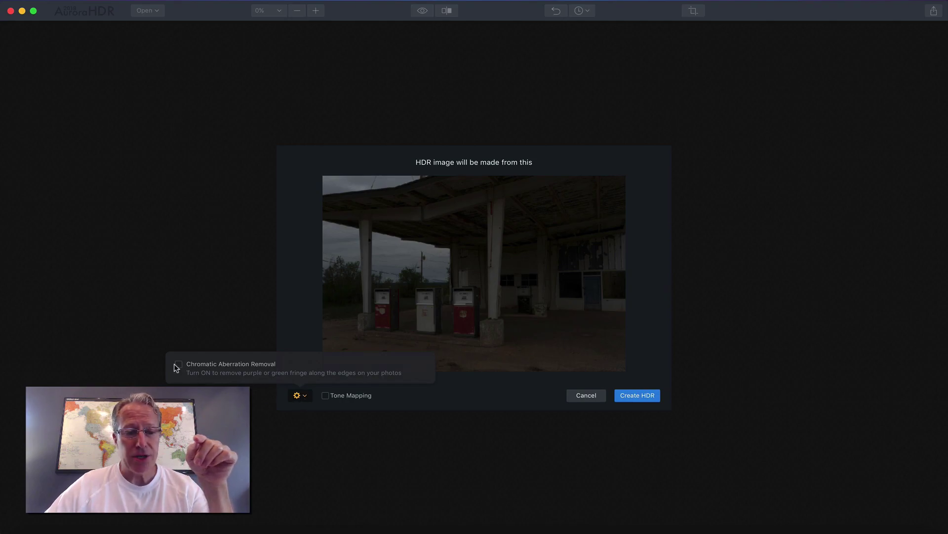
left_click(411, 396)
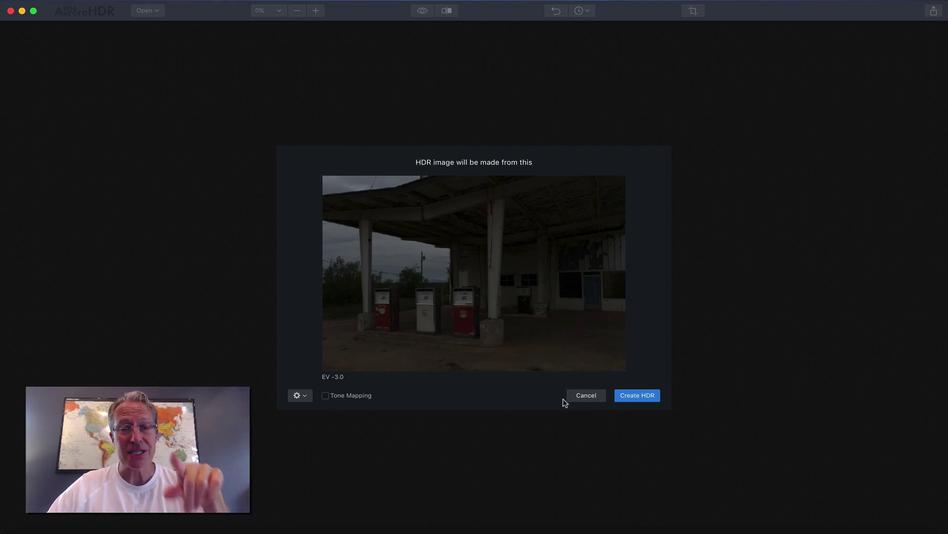
left_click(643, 395)
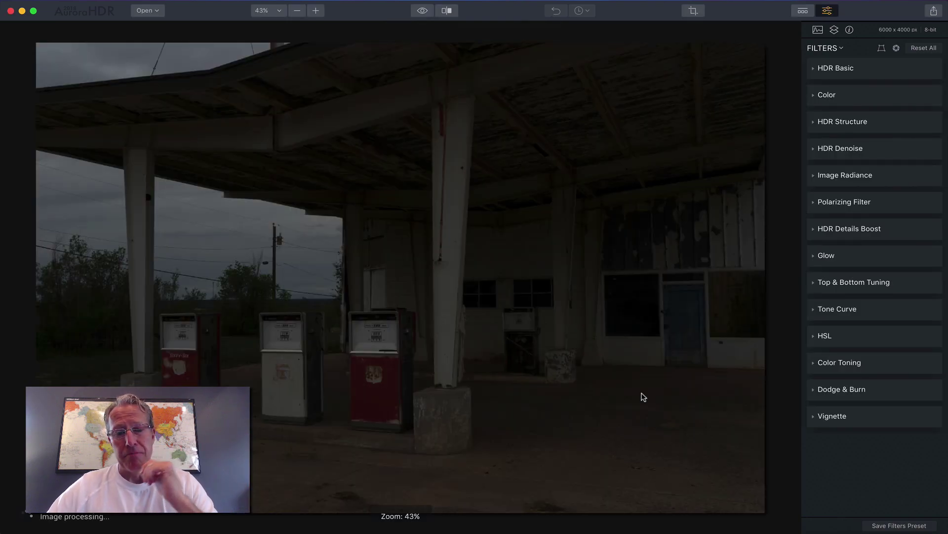
Compare the untoned HDR result against the original using the Before/After split view
left_click(446, 11)
left_click_drag(400, 105, 374, 210)
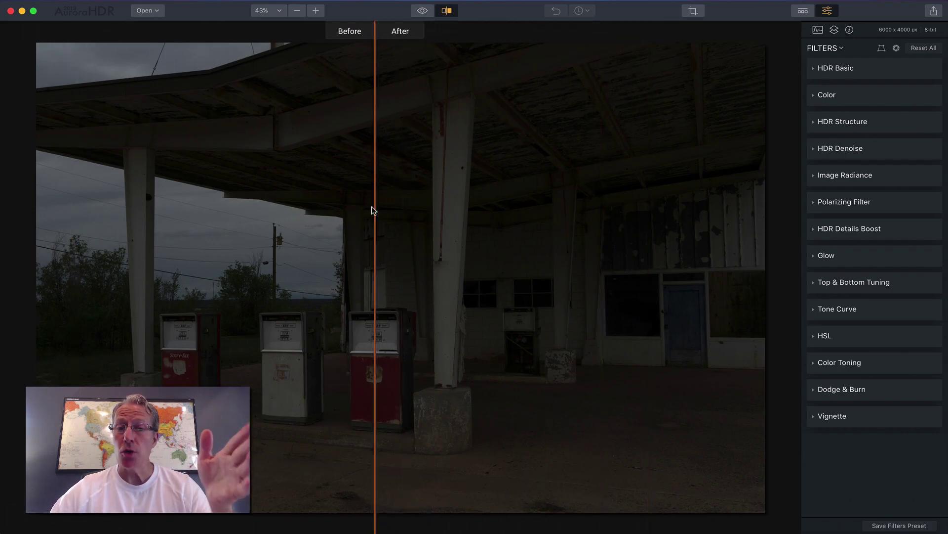
left_click(445, 11)
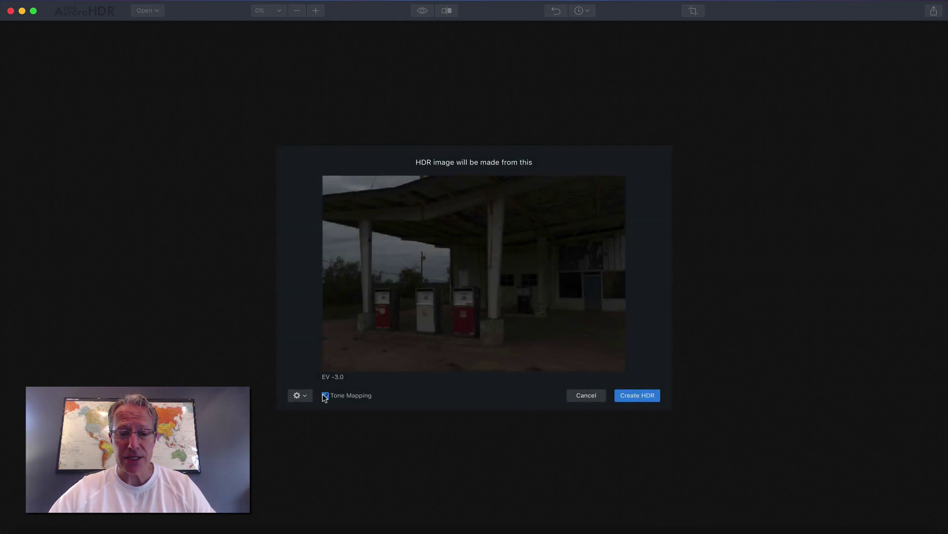
Create the tone-mapped HDR of the gas station and compare it using the Before/After split
left_click(644, 394)
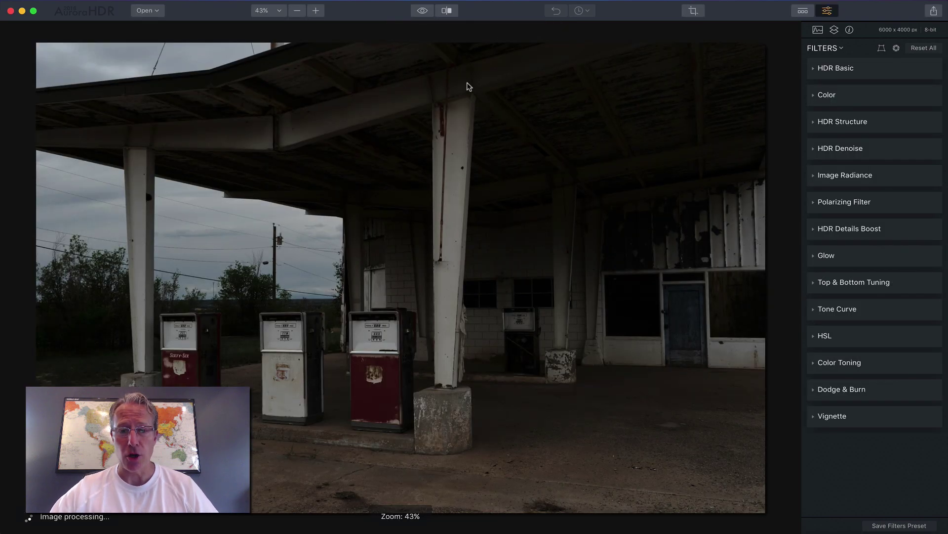
left_click(447, 10)
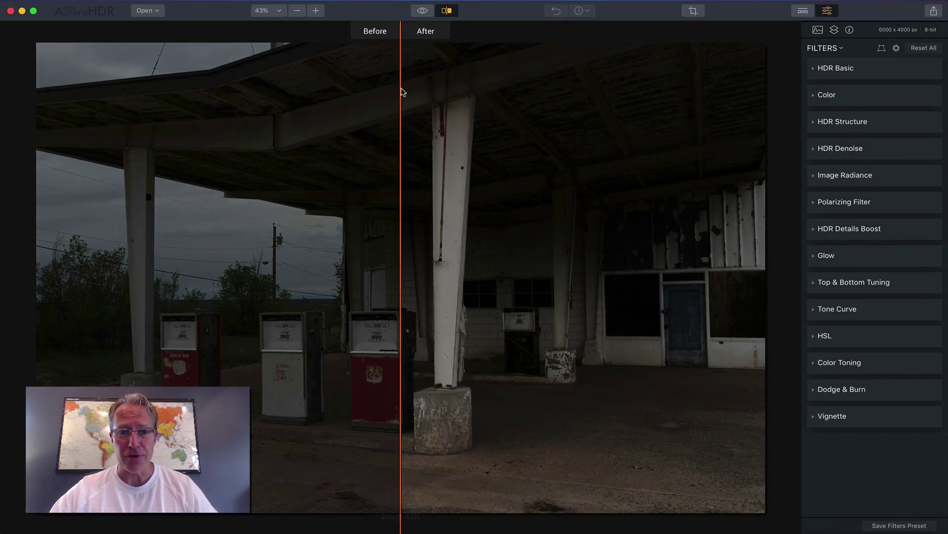
left_click_drag(398, 95, 278, 133)
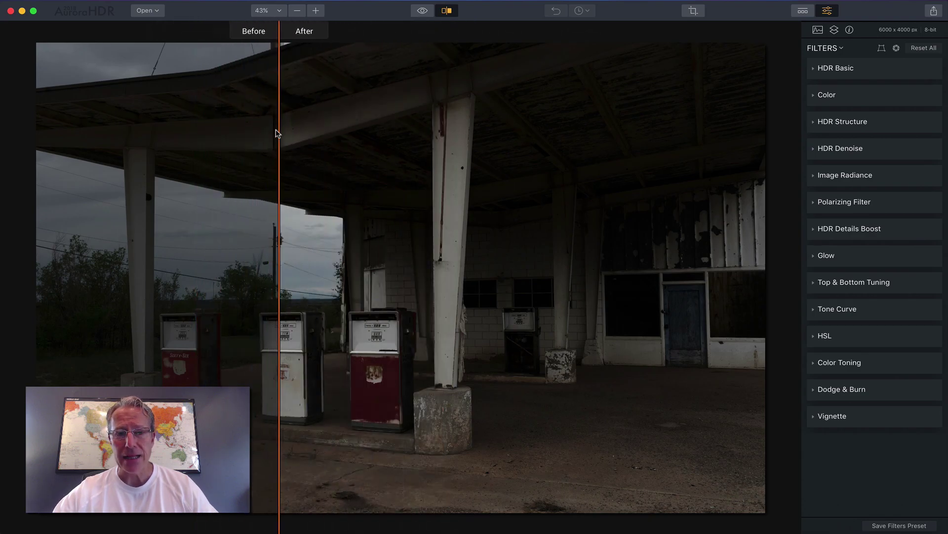
left_click(446, 12)
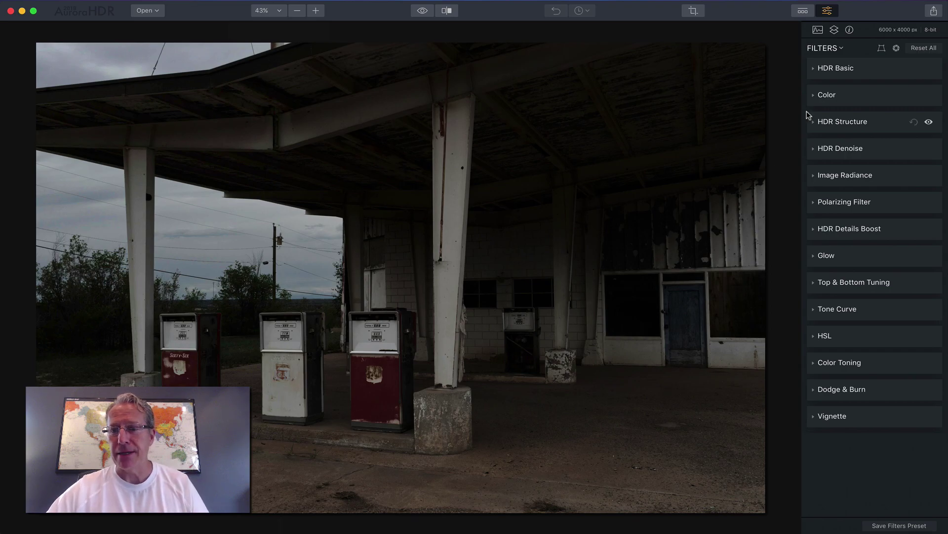
Set Contrast 26, HDR Enhance 44, Smart Tone 65 and Vibrance 49
left_click(855, 69)
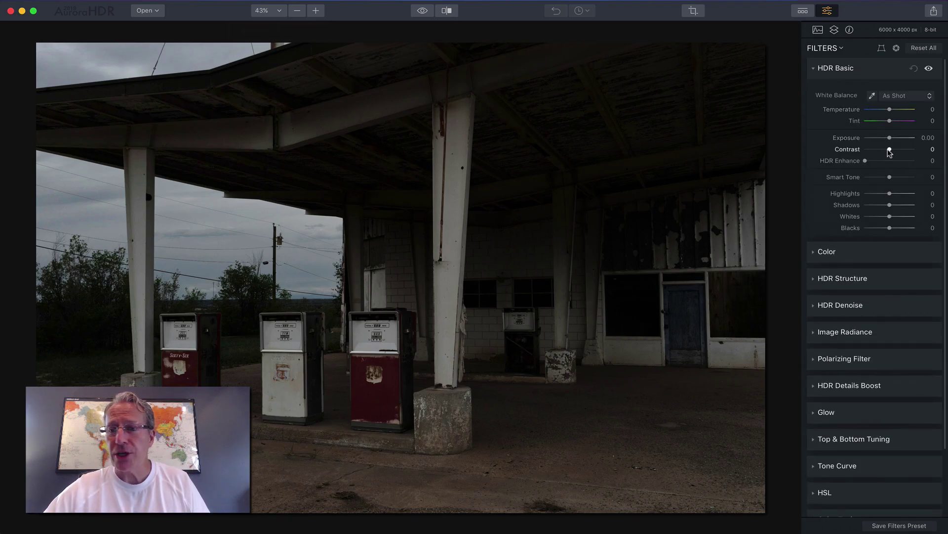
left_click_drag(889, 149, 904, 178)
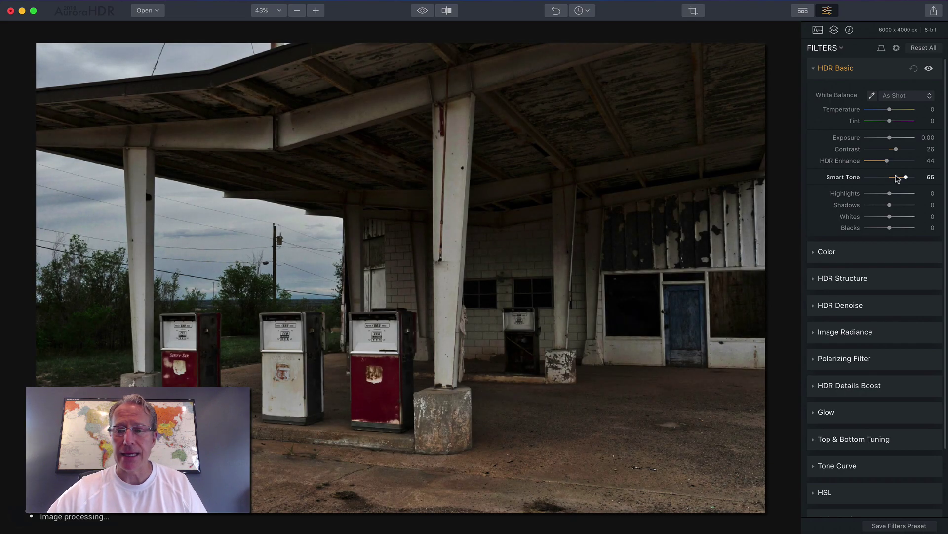
left_click(870, 251)
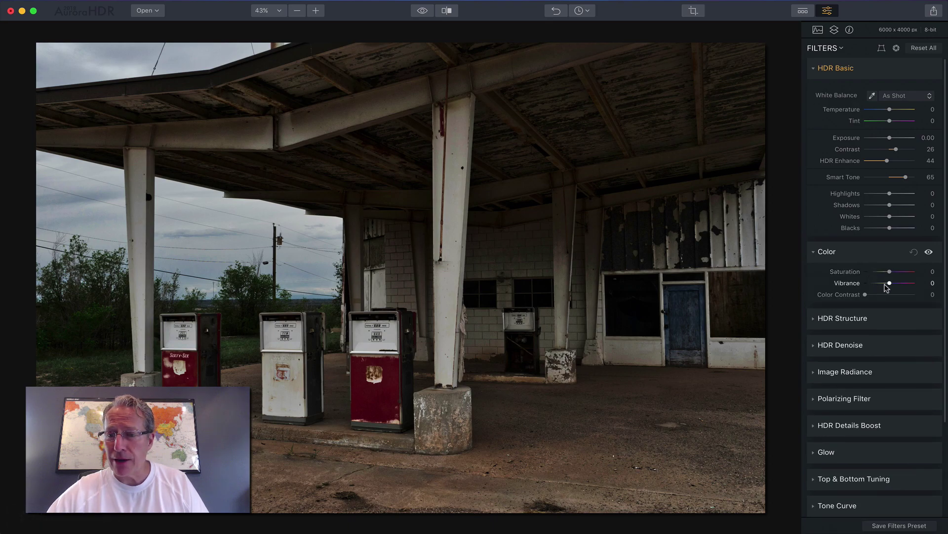
left_click_drag(889, 282, 902, 283)
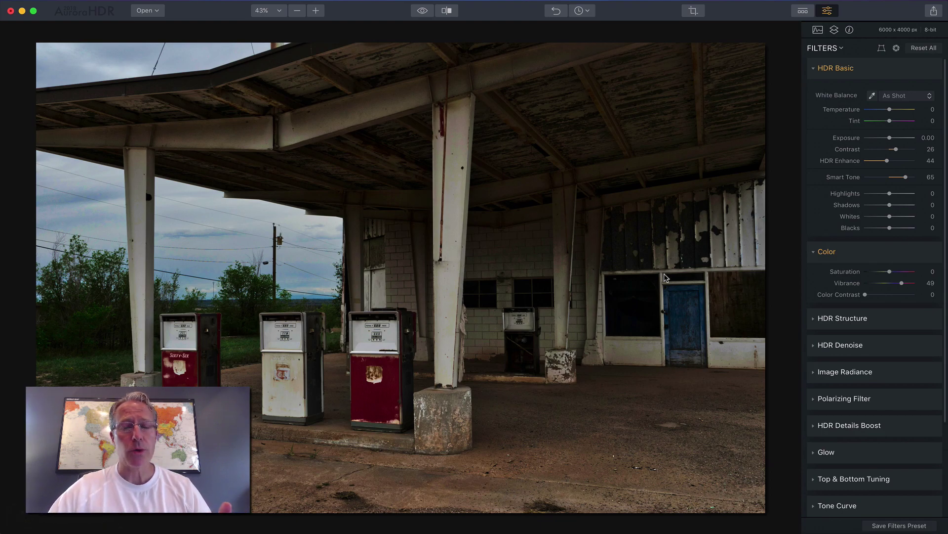
Check the adjustments against the original with the Before/After split view
left_click(447, 11)
left_click_drag(274, 164, 582, 164)
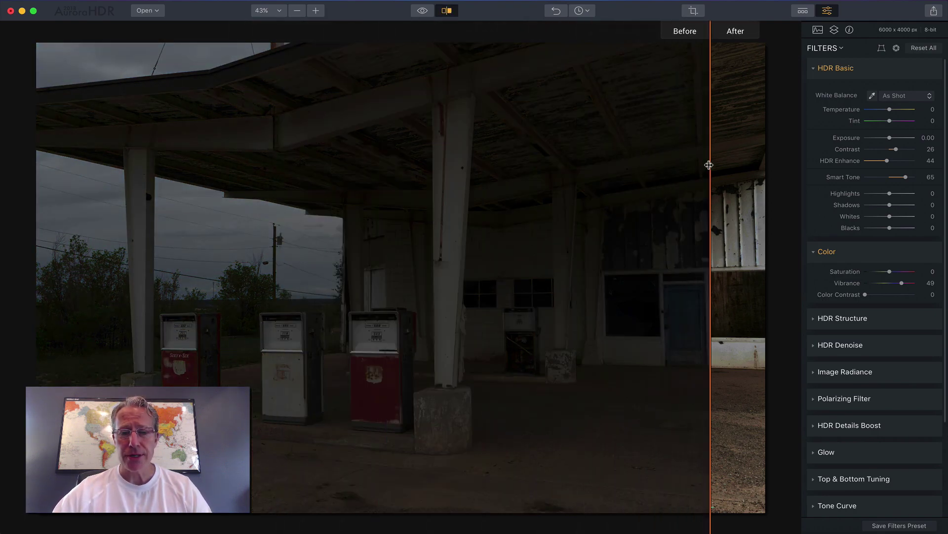
left_click_drag(709, 164, 183, 165)
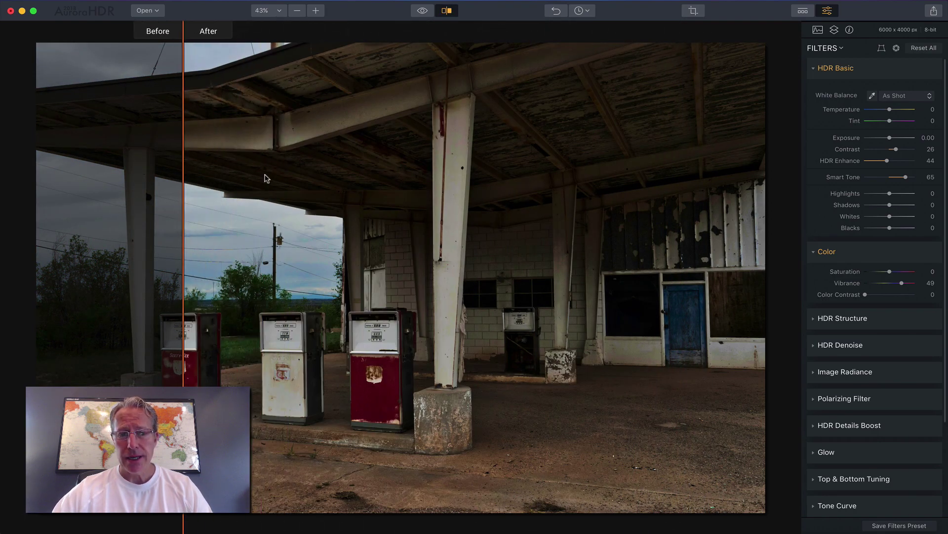
left_click(447, 10)
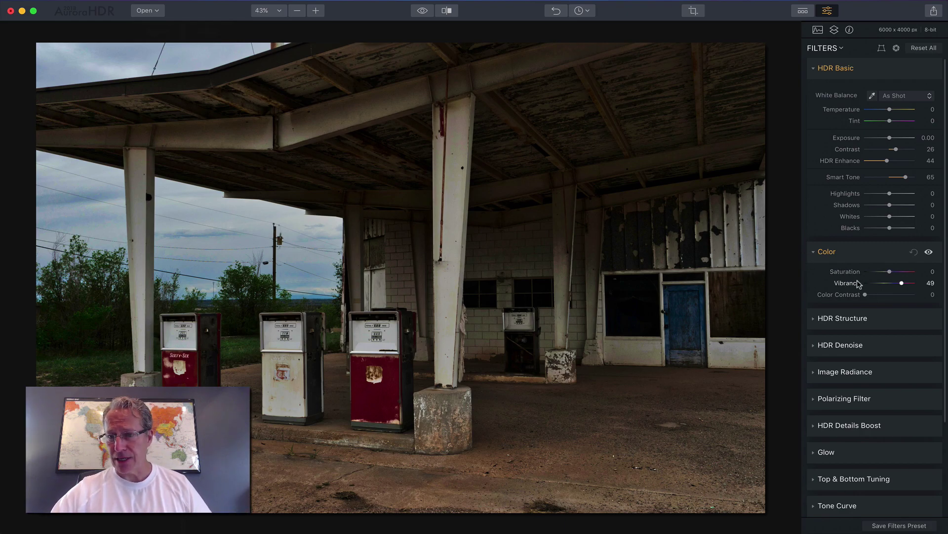
Raise HDR Structure Amount to 61 and check the texture with the Before/After split
left_click(869, 318)
left_click_drag(886, 347, 905, 348)
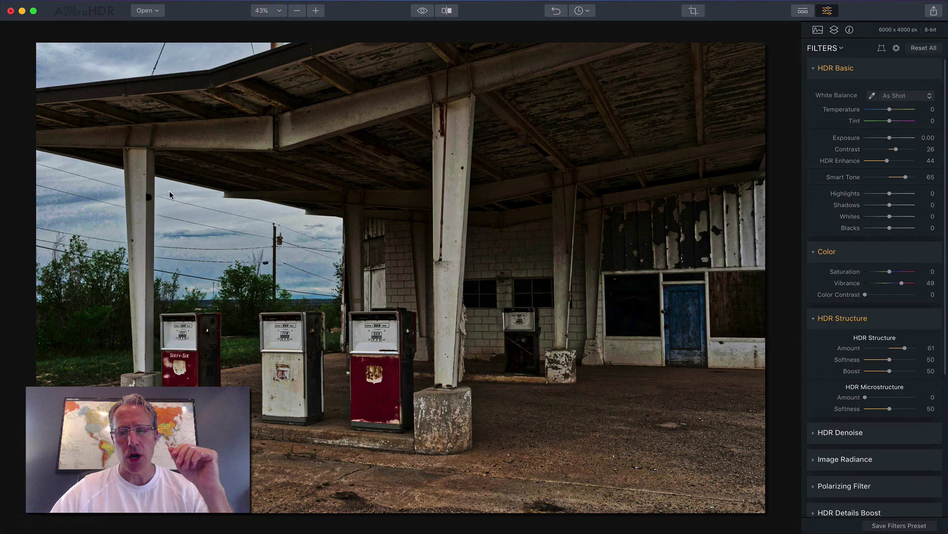
left_click(440, 14)
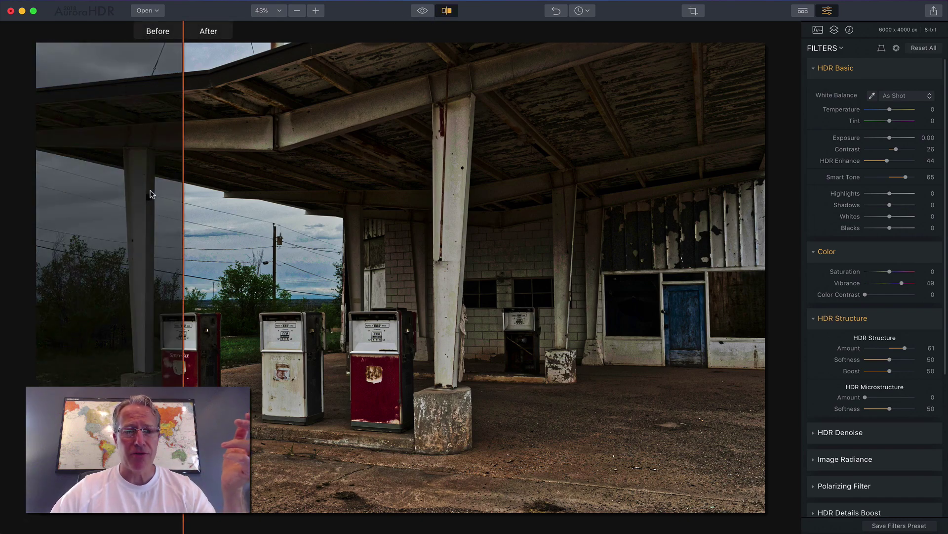
left_click_drag(181, 193, 804, 210)
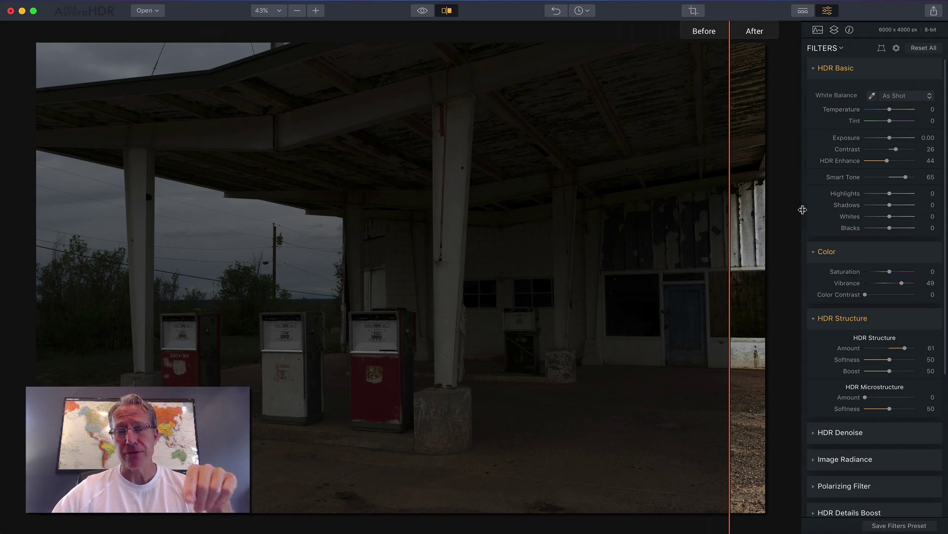
left_click_drag(803, 210, 130, 222)
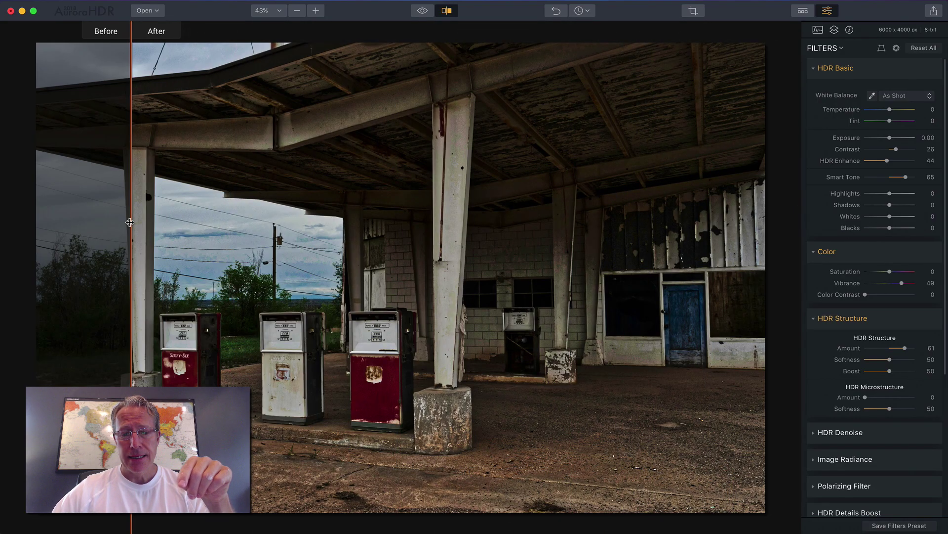
left_click(447, 11)
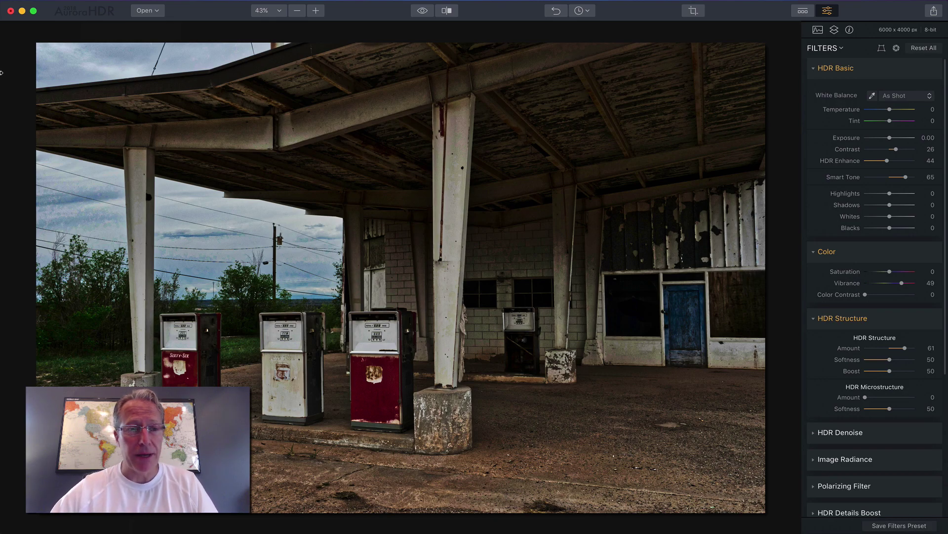
Discard the gas station edits and create a tone-mapped HDR from DSC02292.jpg
left_click(10, 11)
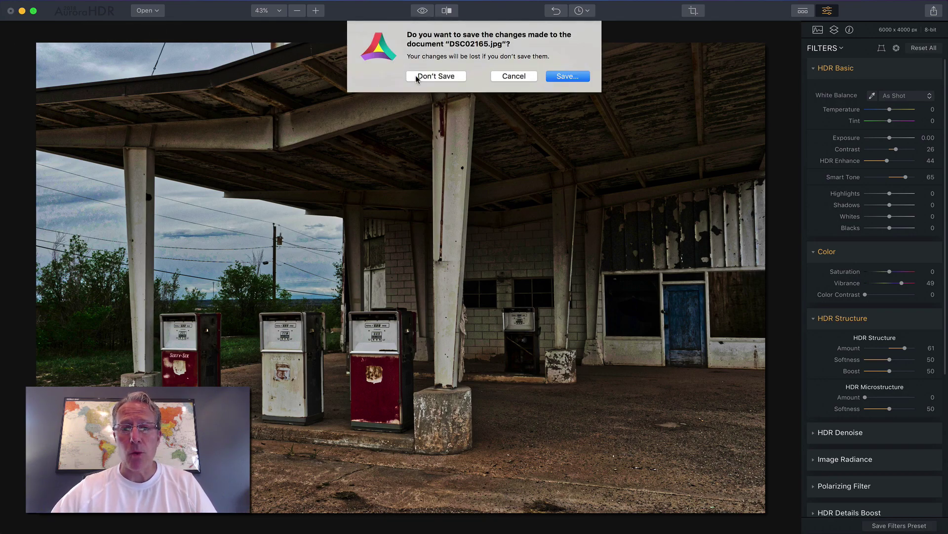
left_click(436, 76)
left_click(617, 408)
left_click_drag(617, 408, 690, 524)
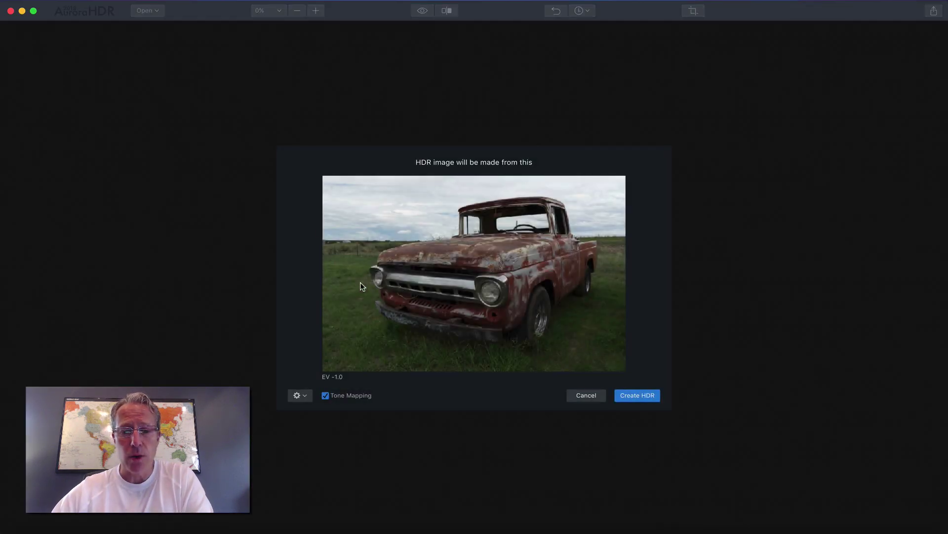
left_click(633, 395)
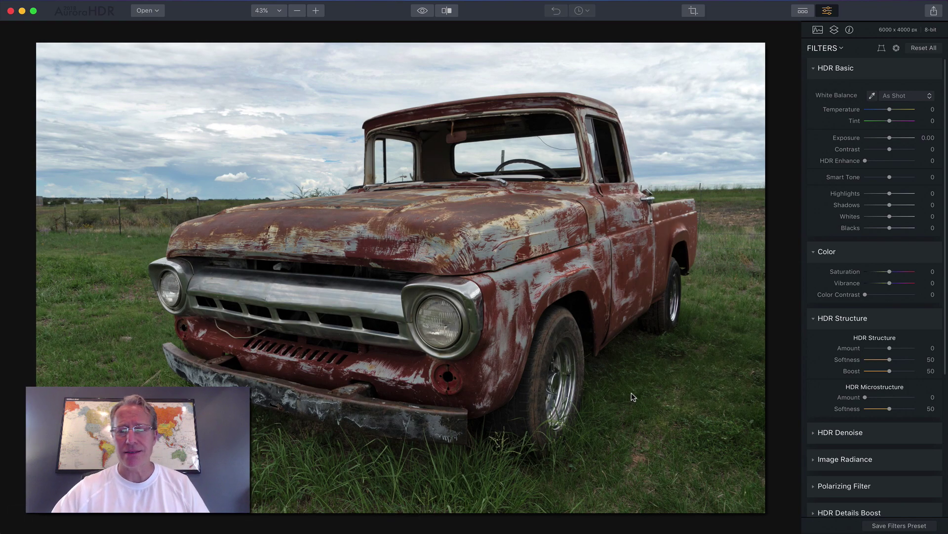
Raise Contrast to 56 and darken the sky with the Polarizing Filter
left_click_drag(890, 149, 892, 177)
scroll(872, 373, "down", 3)
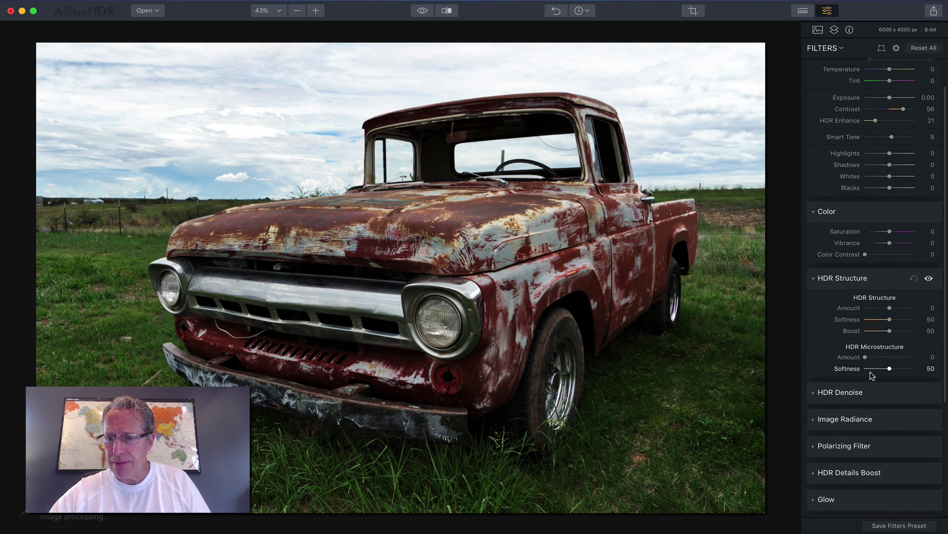
left_click(874, 447)
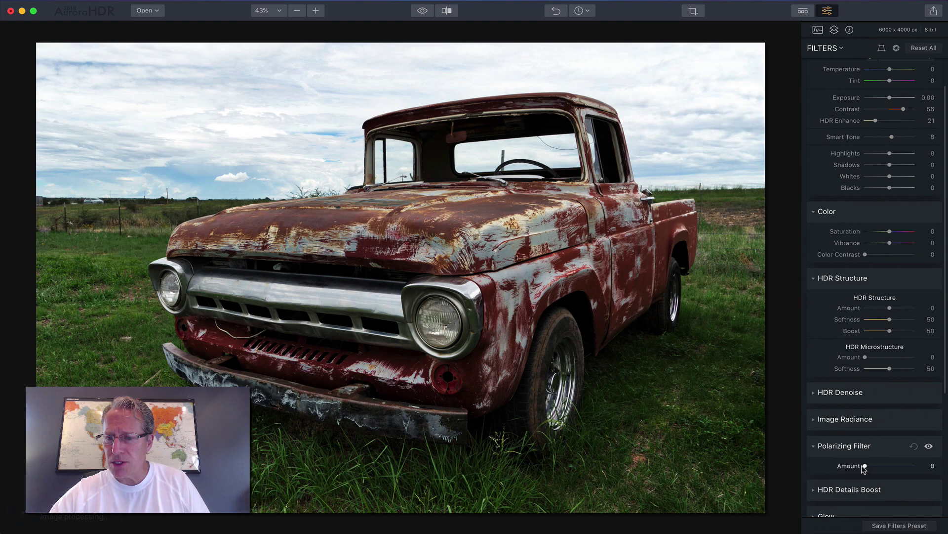
left_click_drag(865, 465, 910, 465)
scroll(882, 148, "up", 1)
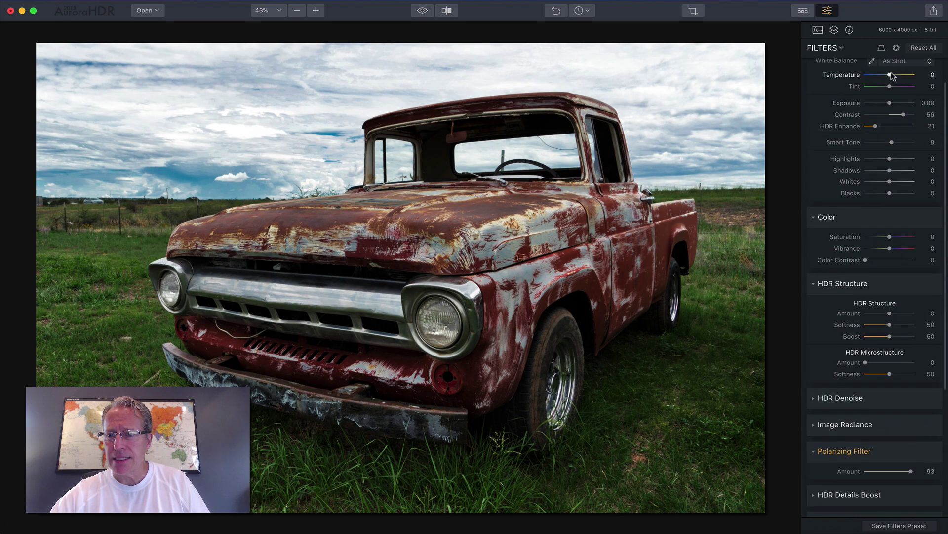
Set Highlights to -75, Vibrance to 35, HDR Structure Amount to 30, and slightly lower saturation
left_click_drag(888, 167, 871, 166)
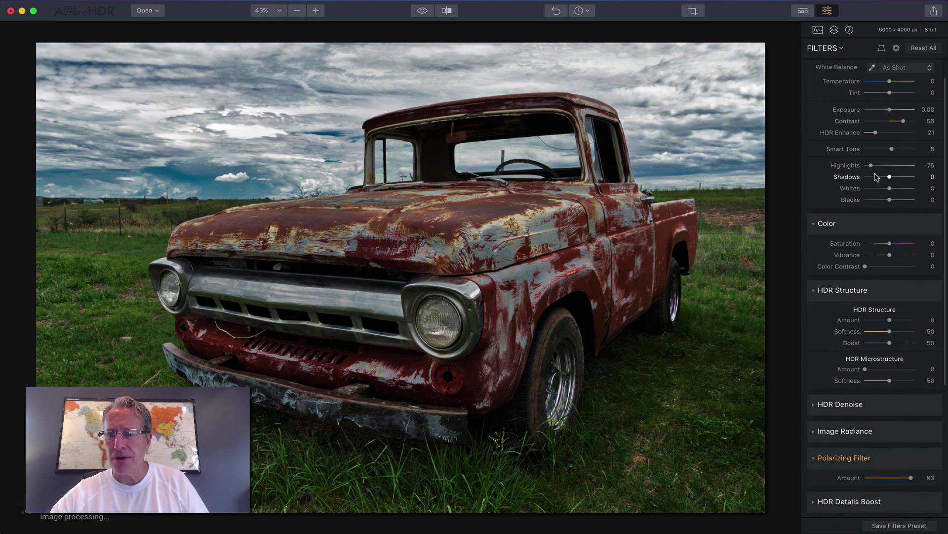
scroll(874, 222, "down", 1)
left_click_drag(890, 228, 899, 228)
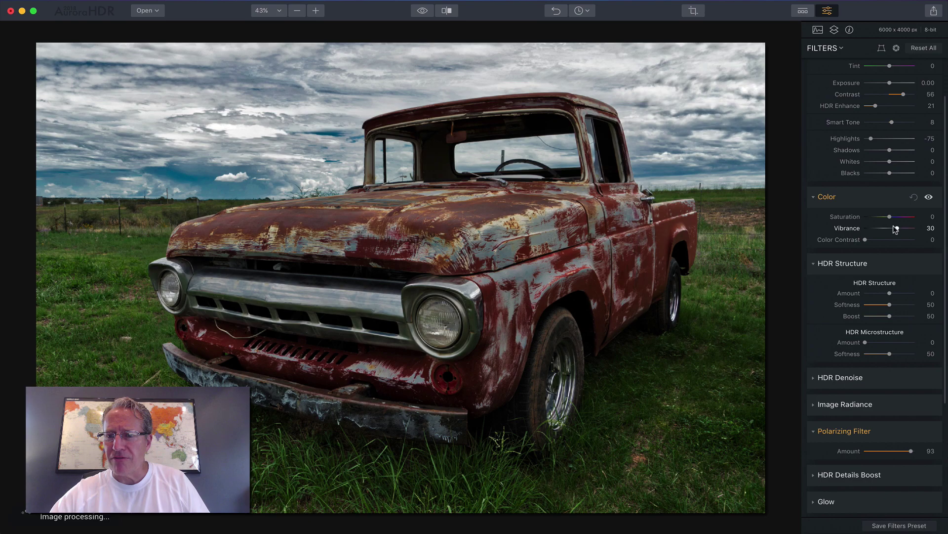
left_click_drag(890, 293, 896, 295)
scroll(869, 306, "up", 1)
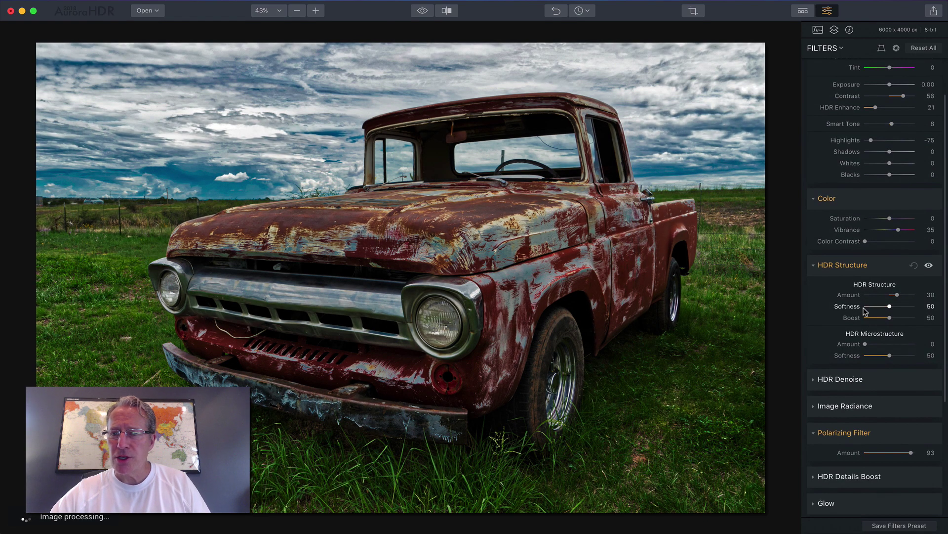
left_click_drag(889, 220, 886, 220)
scroll(882, 320, "down", 5)
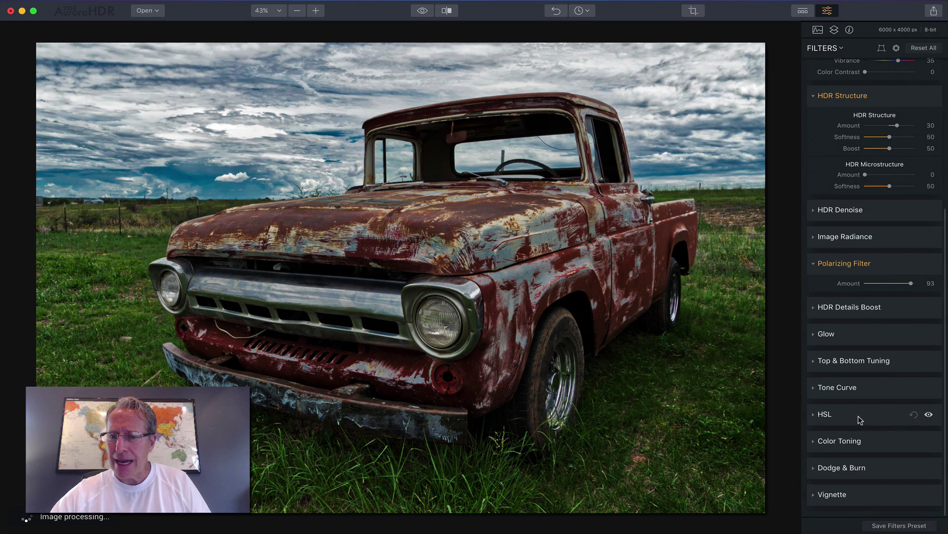
Desaturate the greens and set Green luminance to -29 in HSL
left_click(861, 420)
scroll(861, 420, "down", 4)
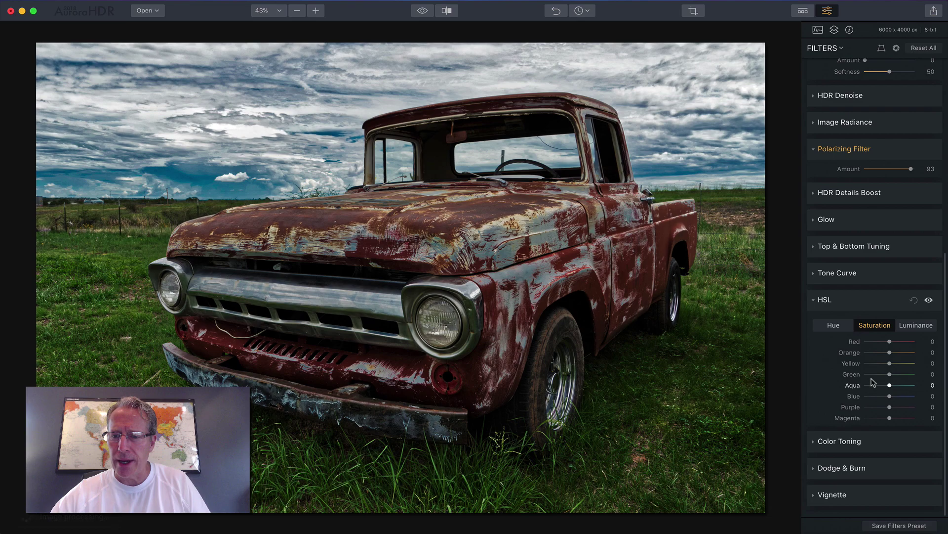
left_click_drag(887, 377, 877, 374)
left_click(912, 326)
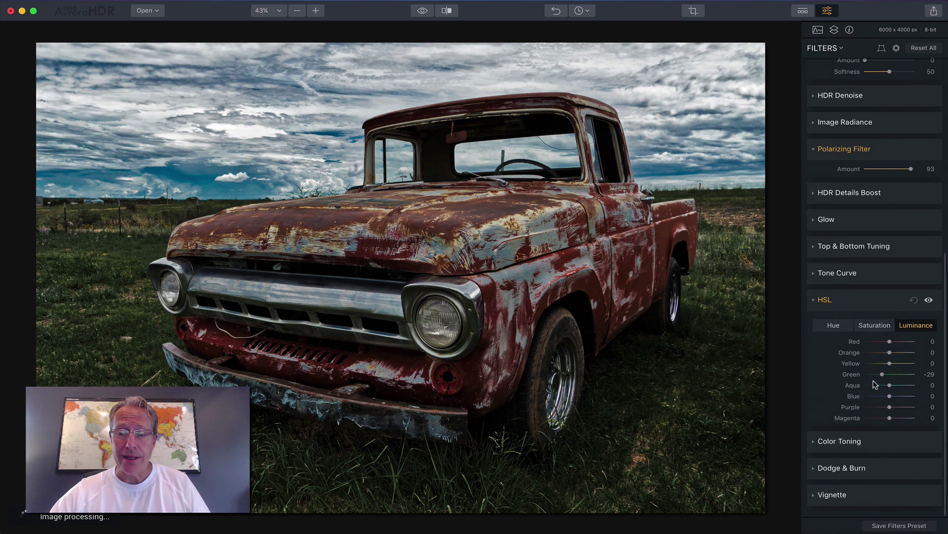
Brighten the foreground with Top & Bottom Tuning Bottom Exposure at 49
left_click(878, 246)
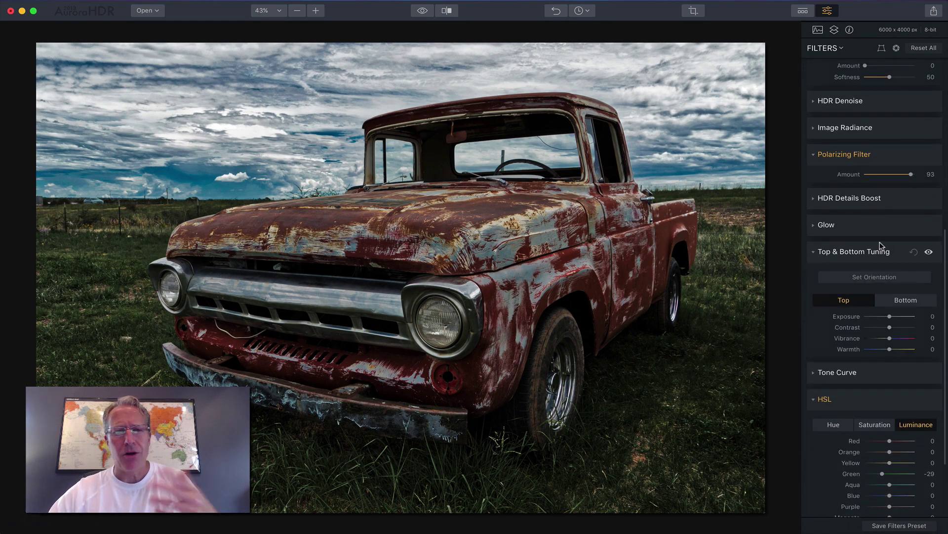
left_click(897, 301)
left_click_drag(890, 316, 902, 317)
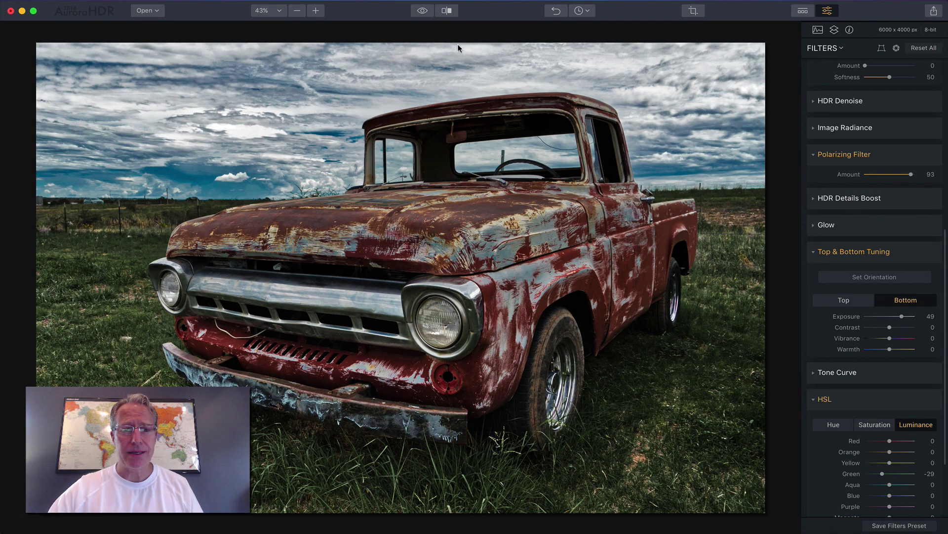
left_click(447, 10)
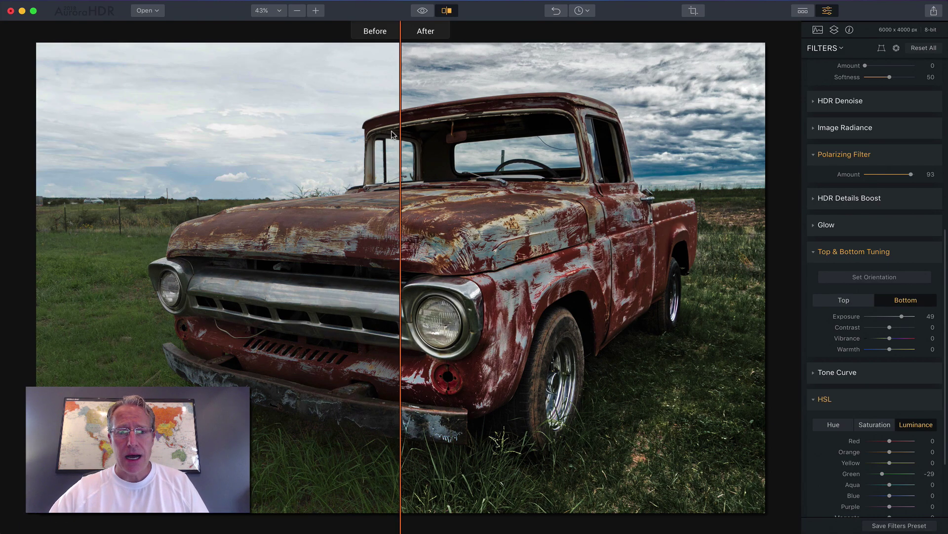
left_click_drag(400, 135, 746, 165)
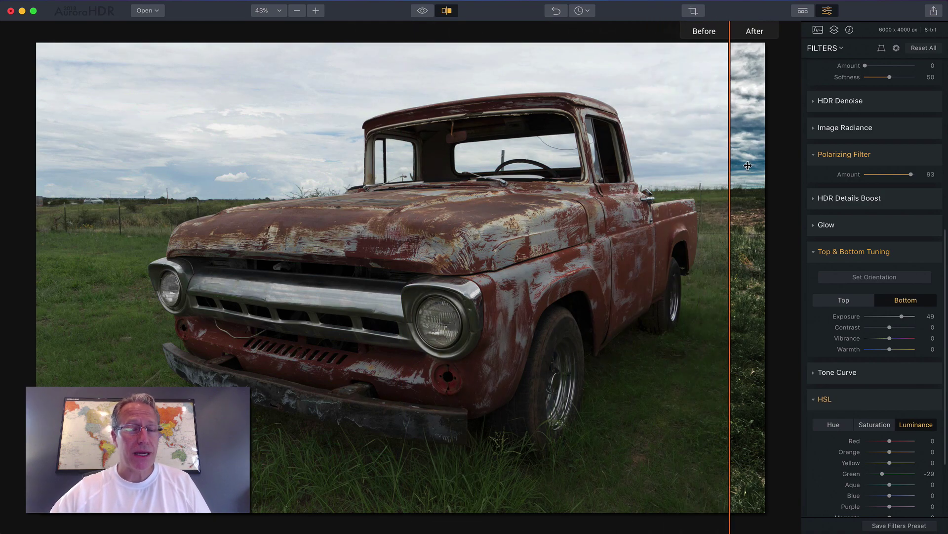
left_click_drag(748, 165, 101, 174)
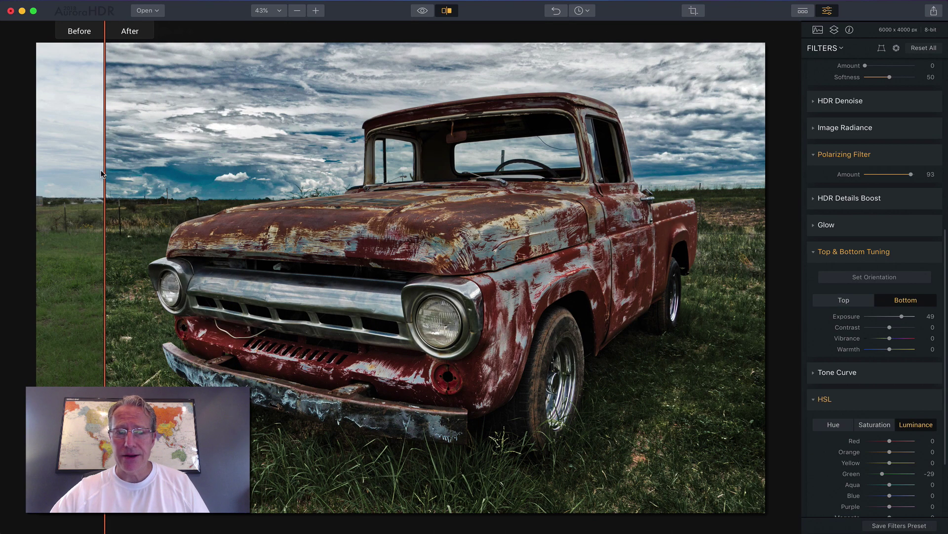
left_click(446, 10)
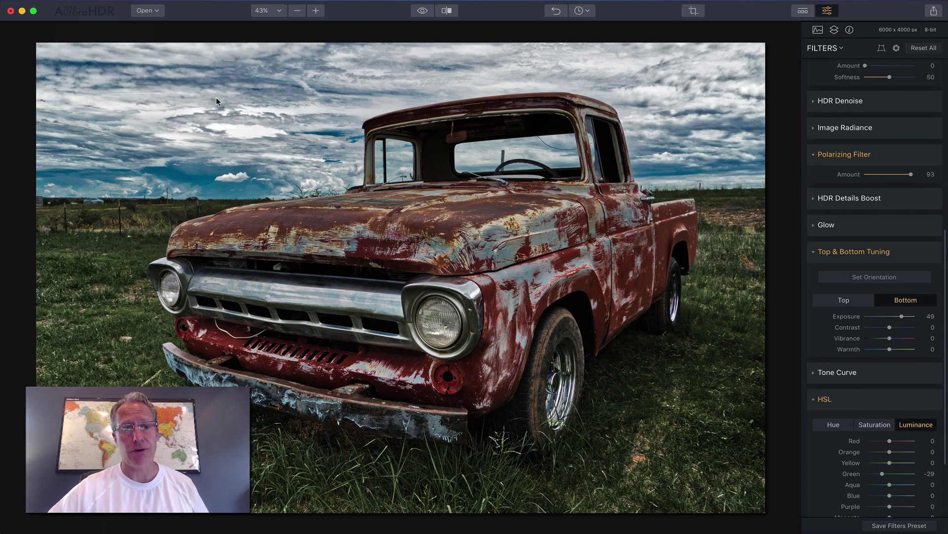
Close the truck image without saving and open DSC08050.jpg in Aurora HDR
left_click(10, 10)
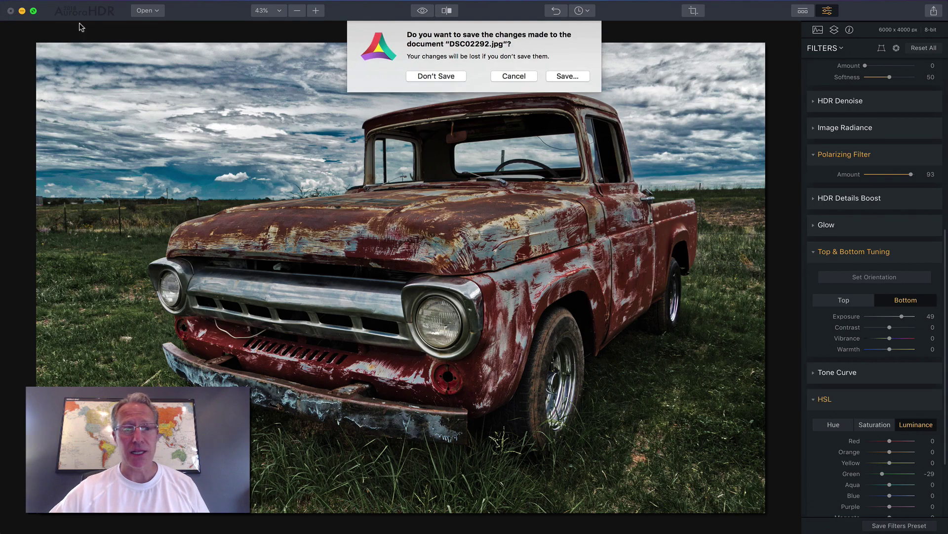
left_click(442, 77)
left_click(667, 404)
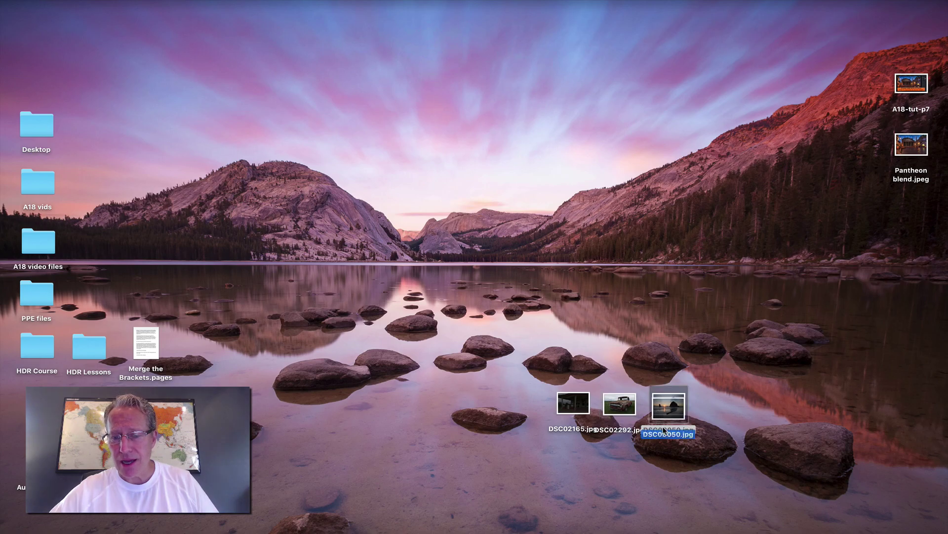
left_click_drag(711, 532, 710, 532)
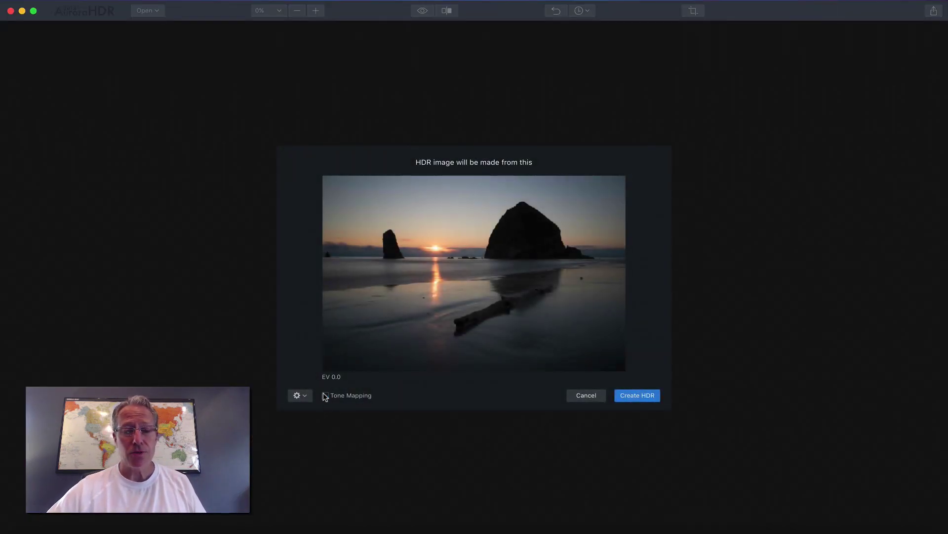
Create the sunset HDR with Tone Mapping unchecked
left_click(325, 395)
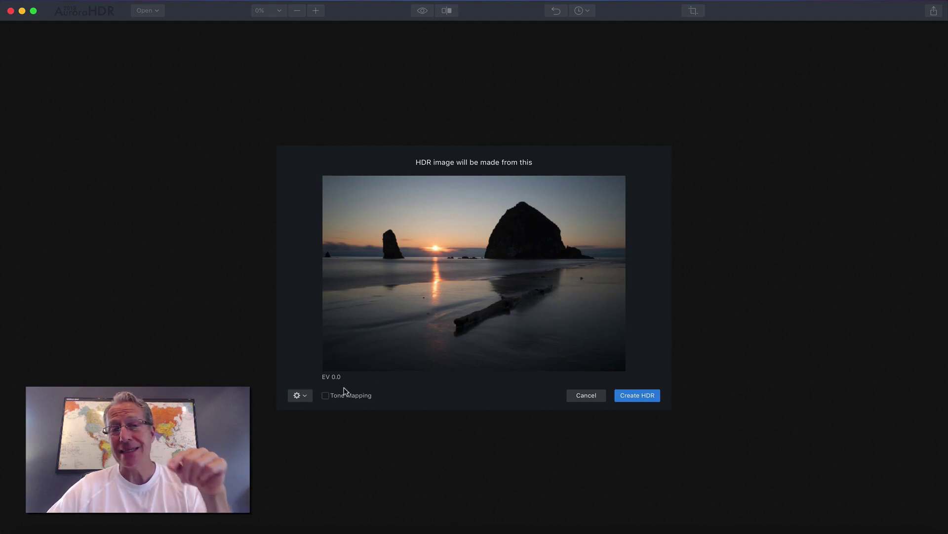
left_click(642, 395)
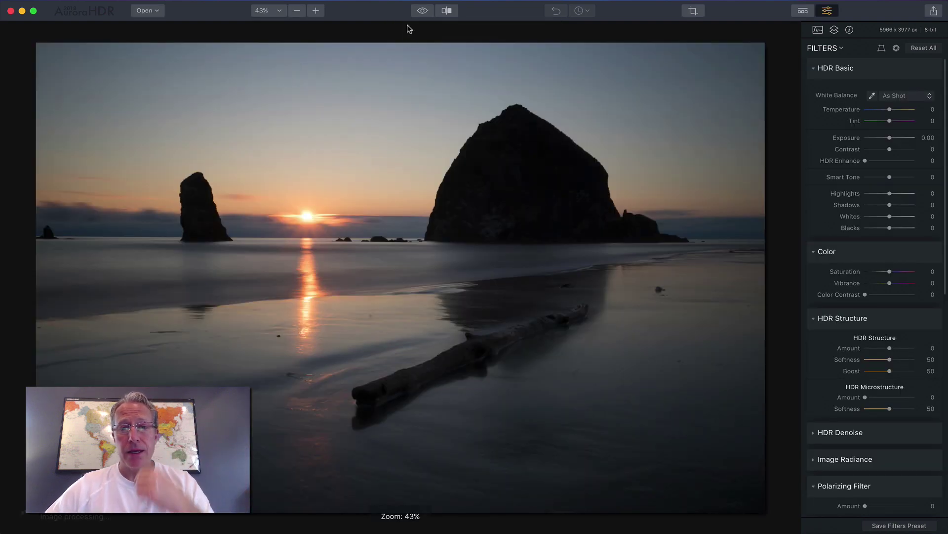
Compare the original and edited sunset in a before/after split view, then turn it off
left_click(448, 11)
left_click_drag(398, 115, 310, 92)
left_click(441, 9)
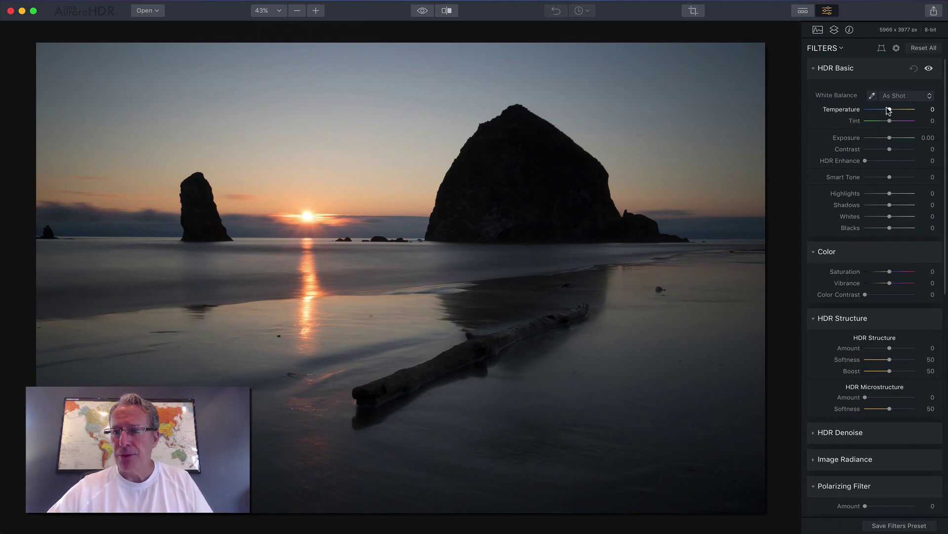
Warm and enrich the sunset: Temperature 24, Tint 38, Contrast 39, higher HDR Enhance, Saturation 23, Vibrance 34
left_click_drag(890, 110, 899, 121)
left_click_drag(865, 161, 899, 149)
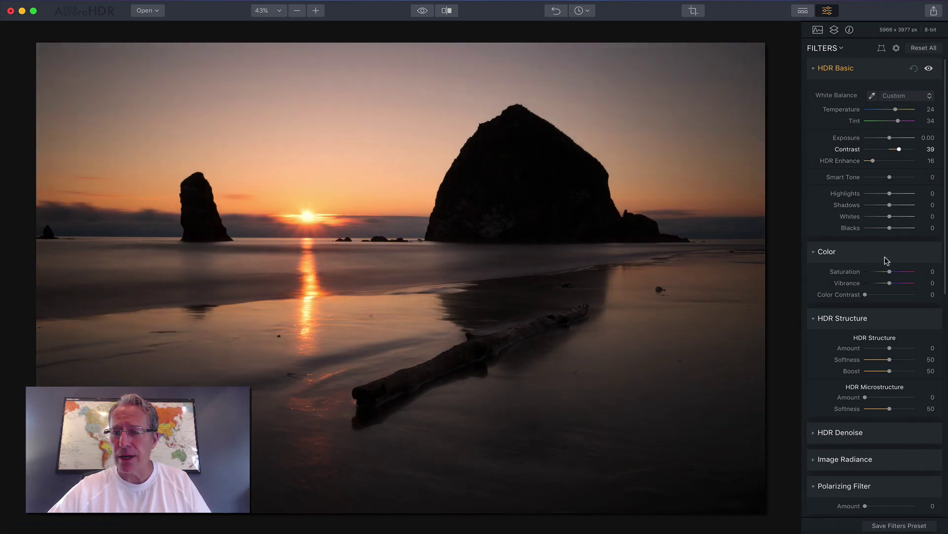
mouse_move(889, 282)
left_mouse_down()
mouse_move(899, 283)
mouse_move(895, 271)
left_mouse_up()
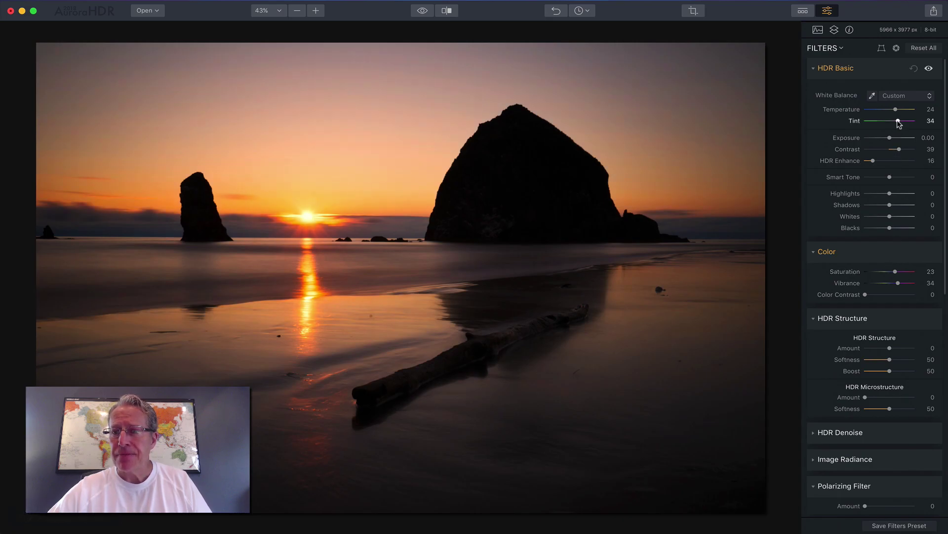
left_click_drag(898, 122, 900, 122)
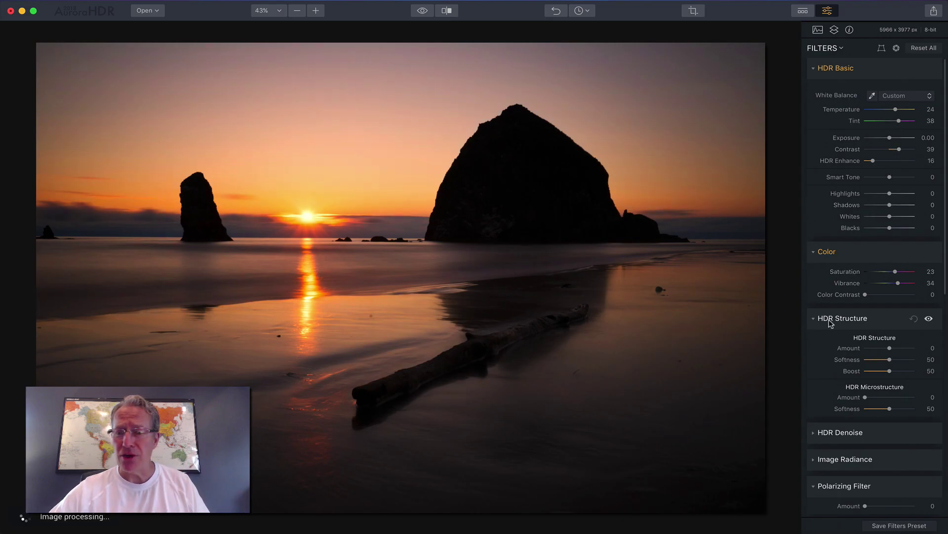
scroll(830, 324, "down", 2)
scroll(830, 323, "down", 5)
Brighten the foreground beach by setting Bottom Exposure to 51 in Top & Bottom Tuning
left_click(896, 195)
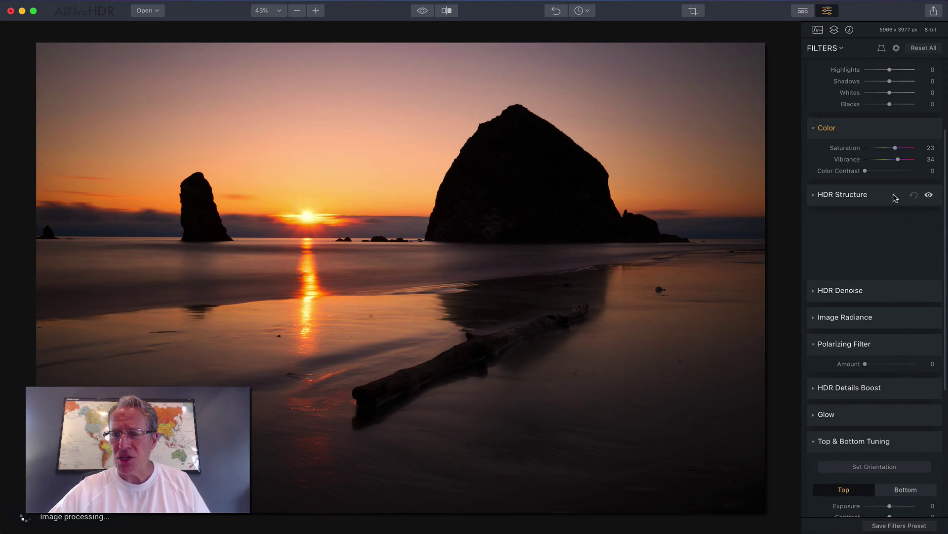
left_click(885, 274)
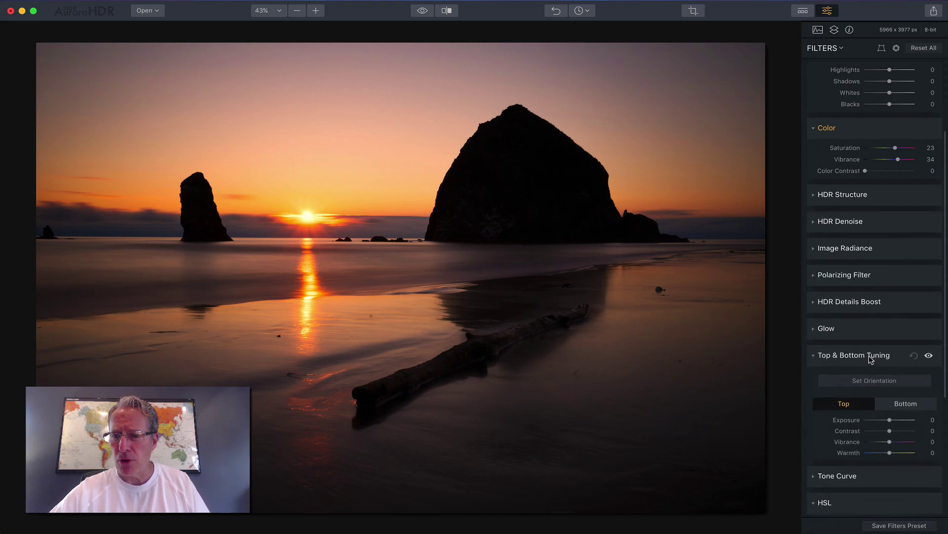
left_click(871, 356)
left_click(871, 357)
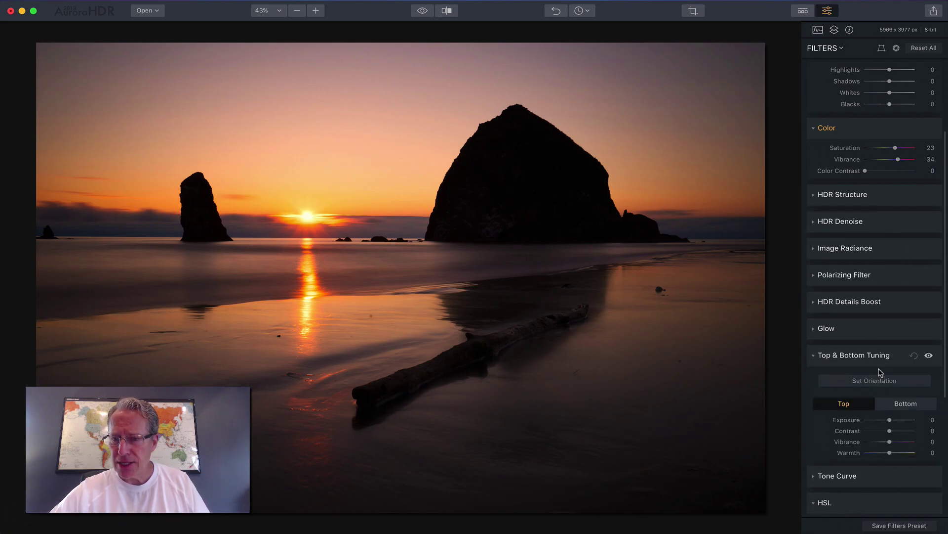
left_click(902, 403)
left_click_drag(890, 419, 903, 420)
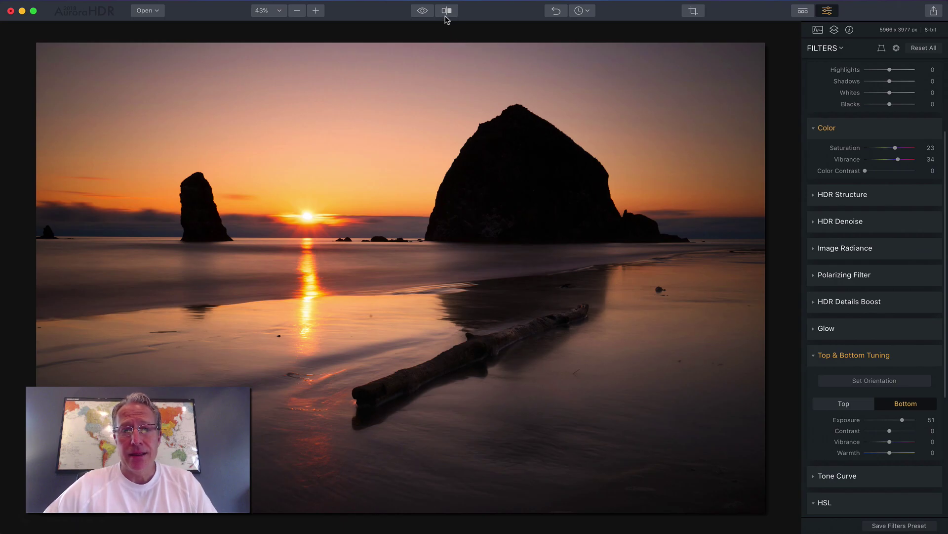
left_click(447, 10)
left_click_drag(311, 152, 148, 138)
left_click(447, 11)
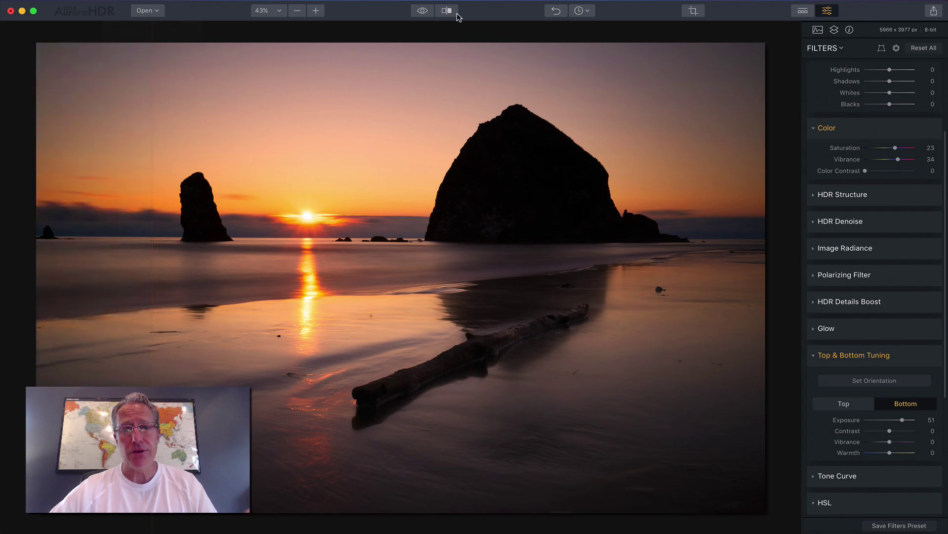